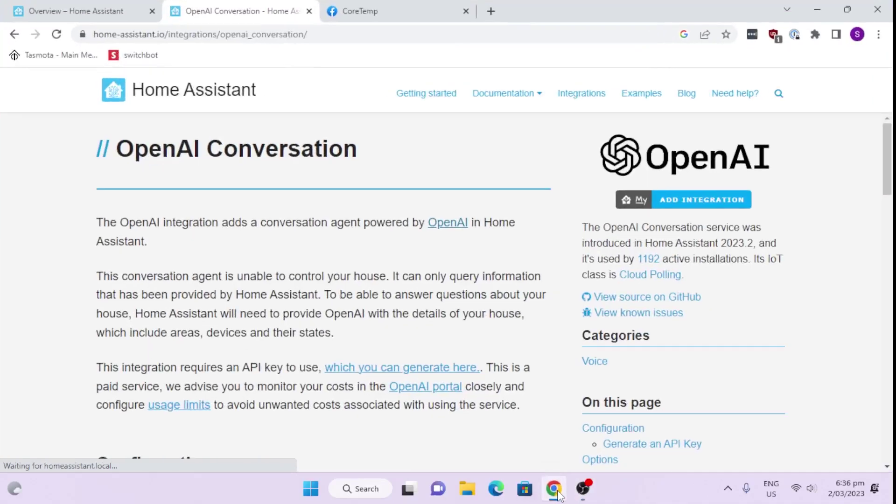
On the Overview dashboard, ask Assist 'how many lights are on' and get the answer 1
click(90, 10)
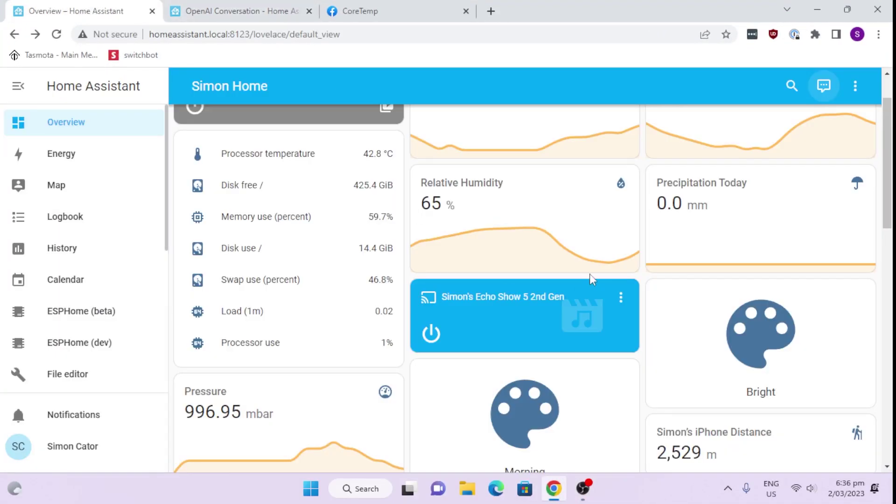
click(823, 89)
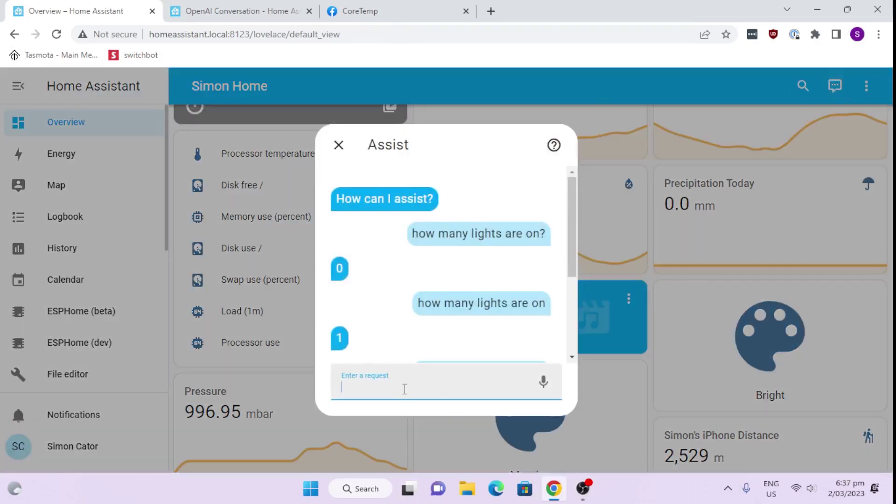
right_click(402, 389)
click(440, 231)
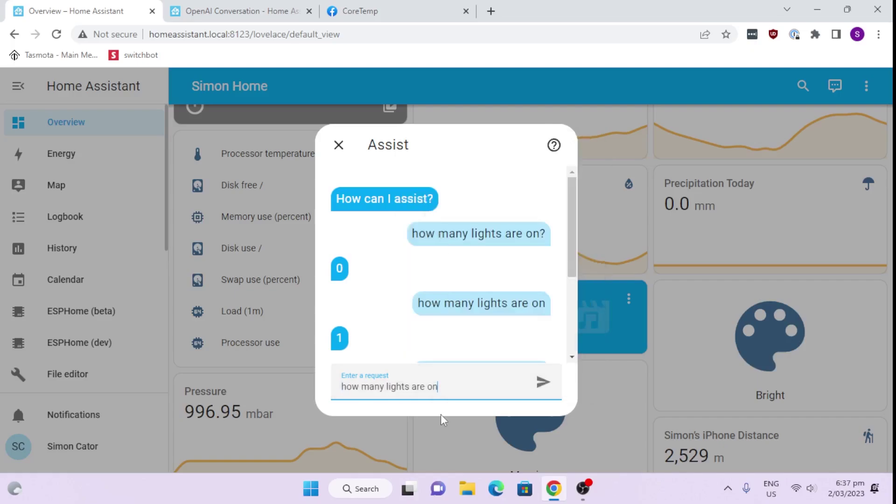
click(542, 384)
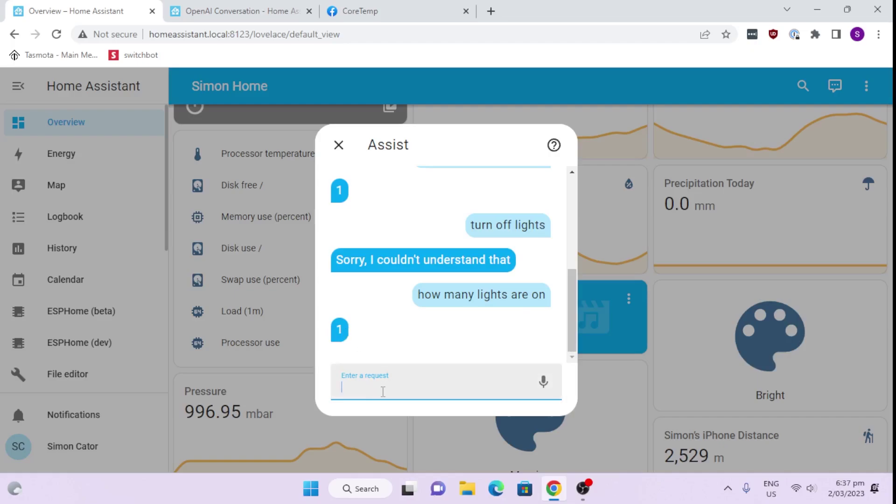
Ask Assist 'what is the temperature' and get the reply 22 °C
text(what is the rt)
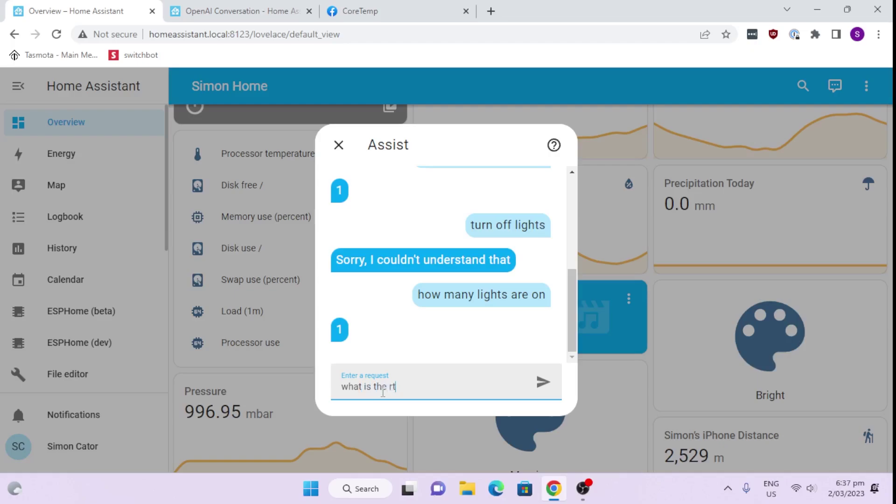
key(BackSpace)
text(temperature)
key(Return)
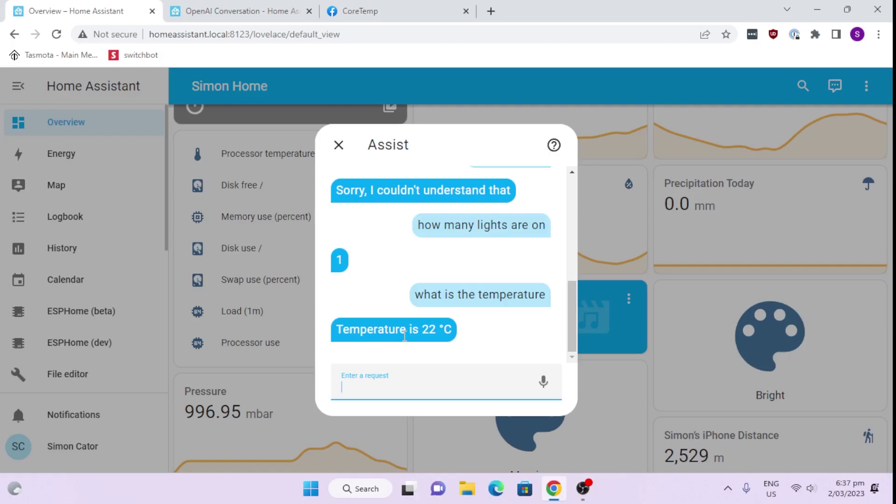
Return to the OpenAI Conversation documentation page
click(223, 12)
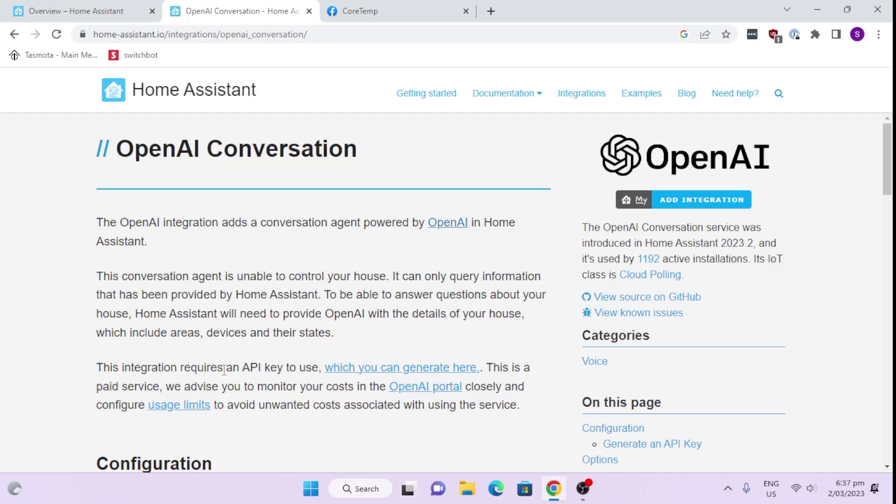
Open OpenAI's API key page and sign in with the account e-mail and password
click(388, 375)
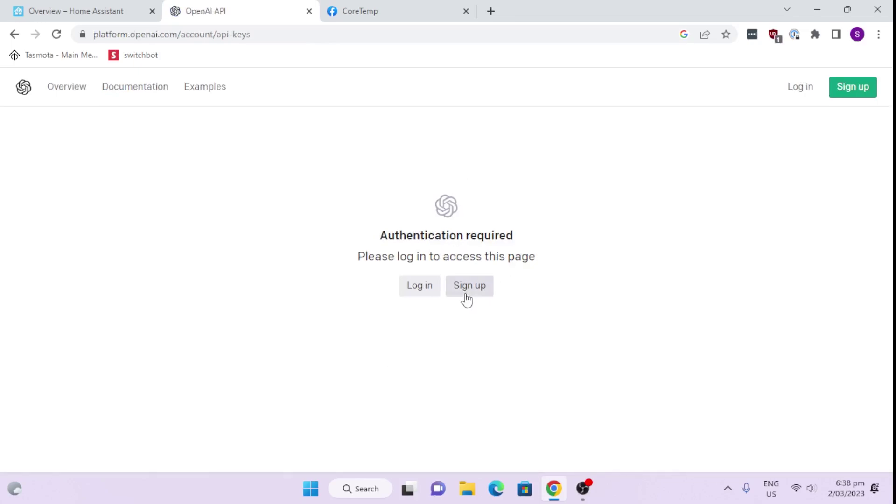
click(419, 294)
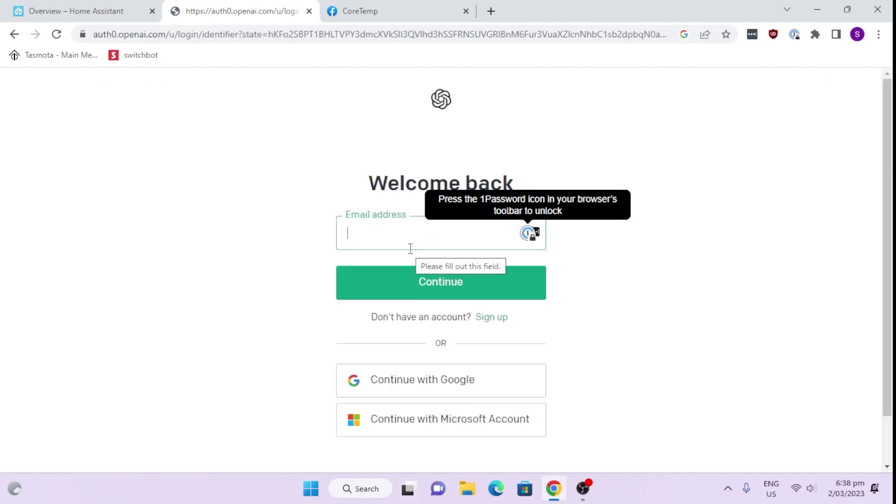
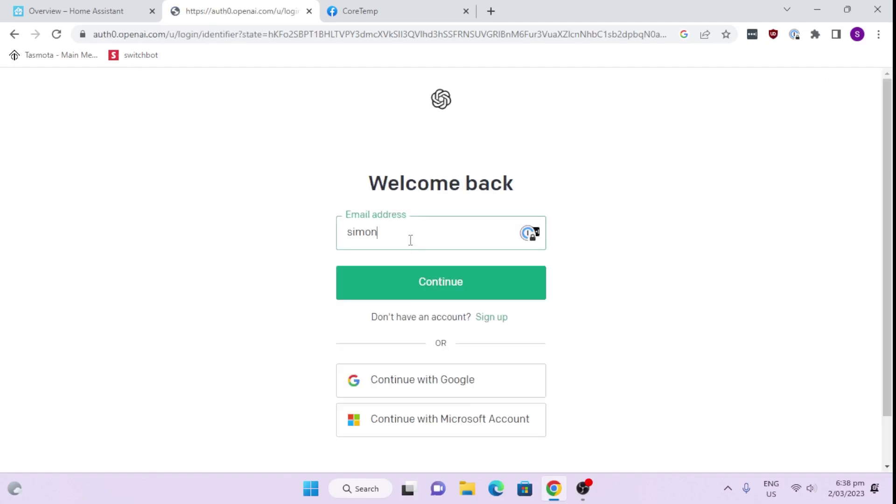
click(433, 293)
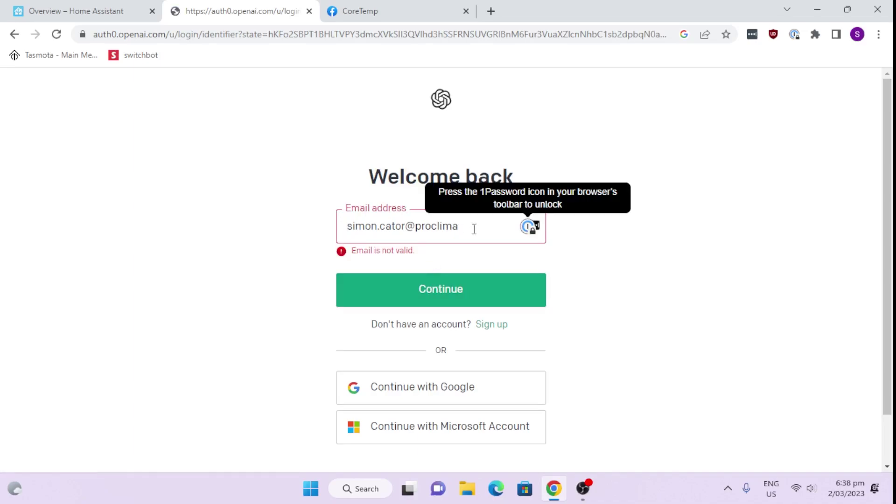
text(.co.nz)
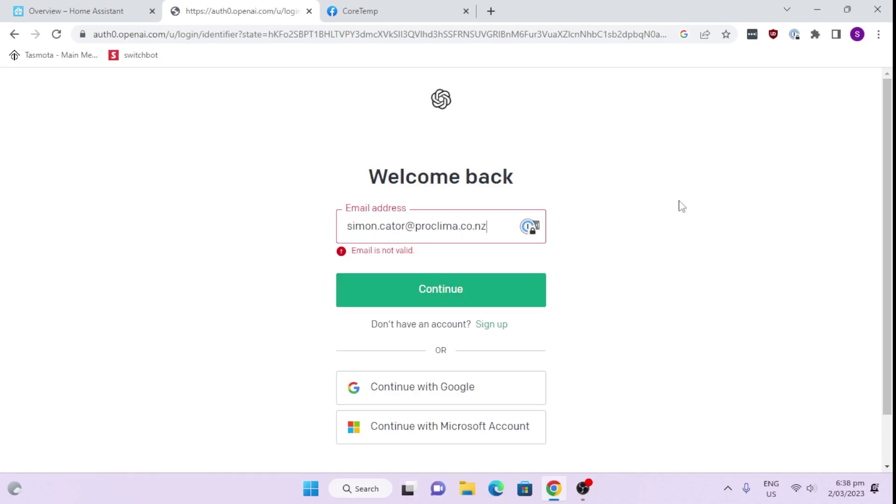
click(457, 286)
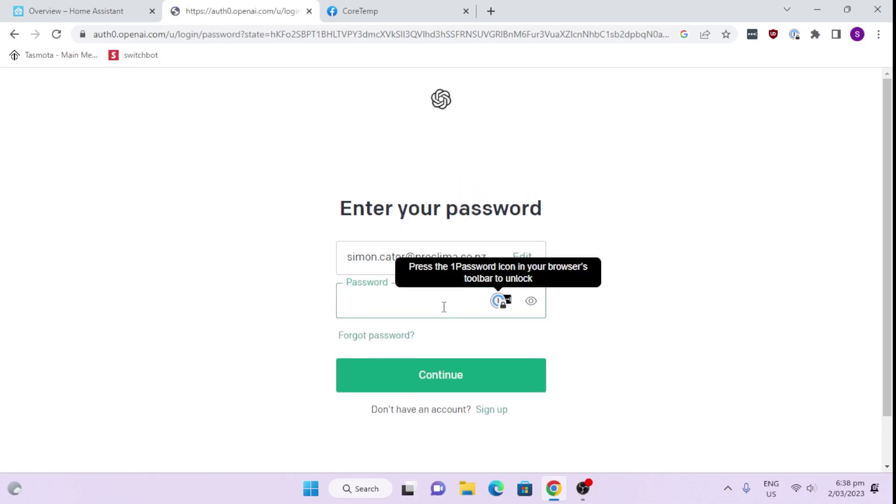
text(••••••)
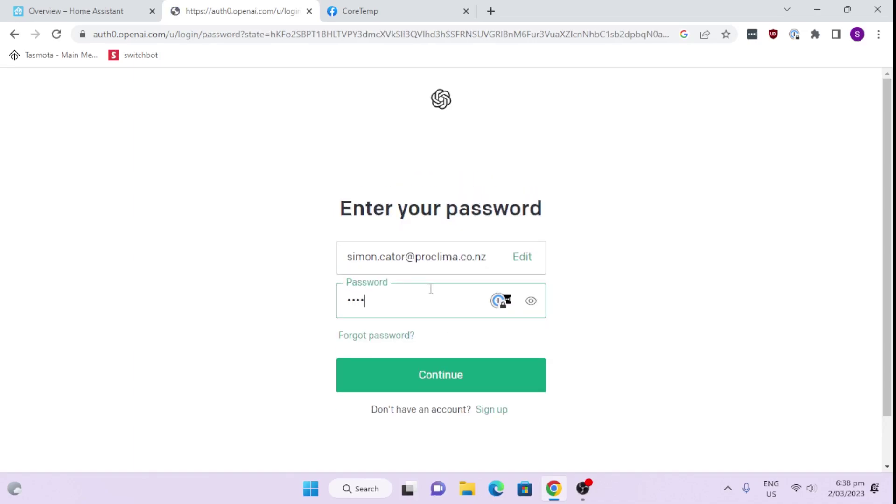
text(•••)
Finish logging in, then create a new secret API key and copy it
click(450, 378)
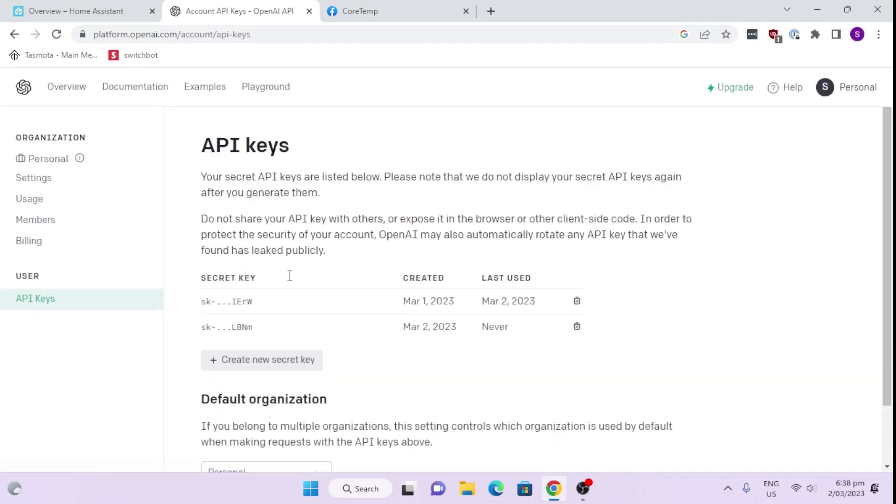
click(277, 363)
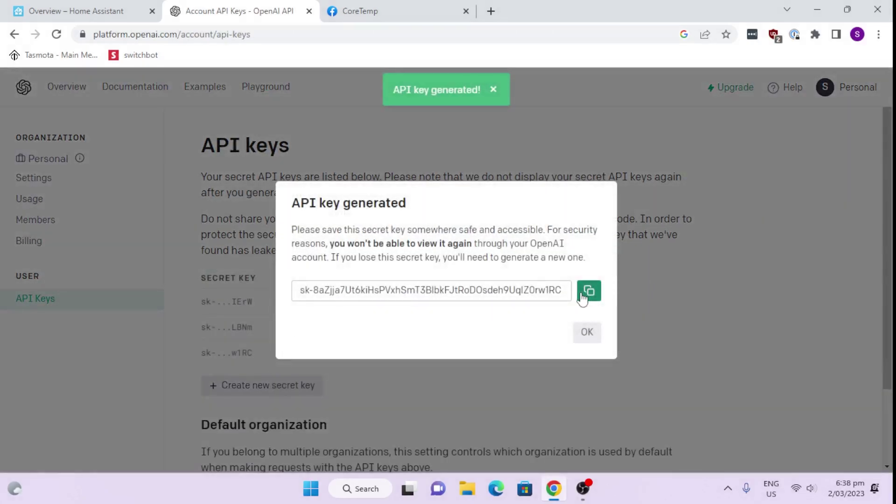
click(589, 291)
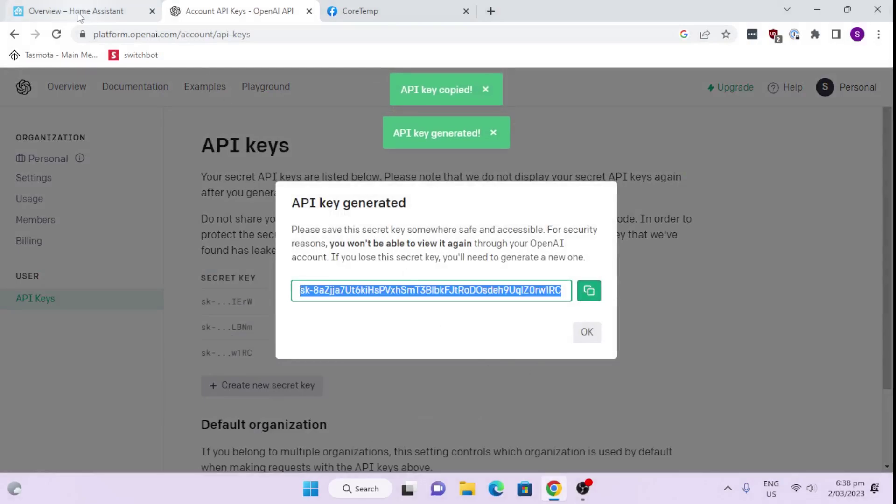
click(97, 16)
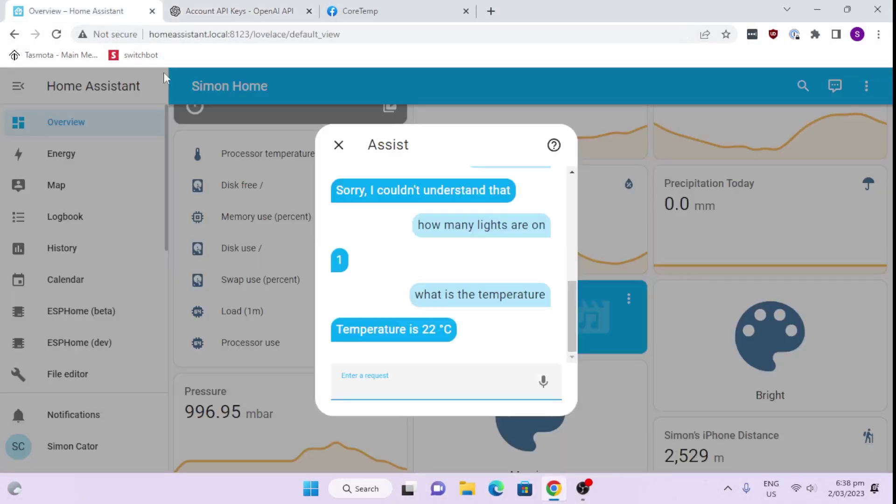
click(247, 13)
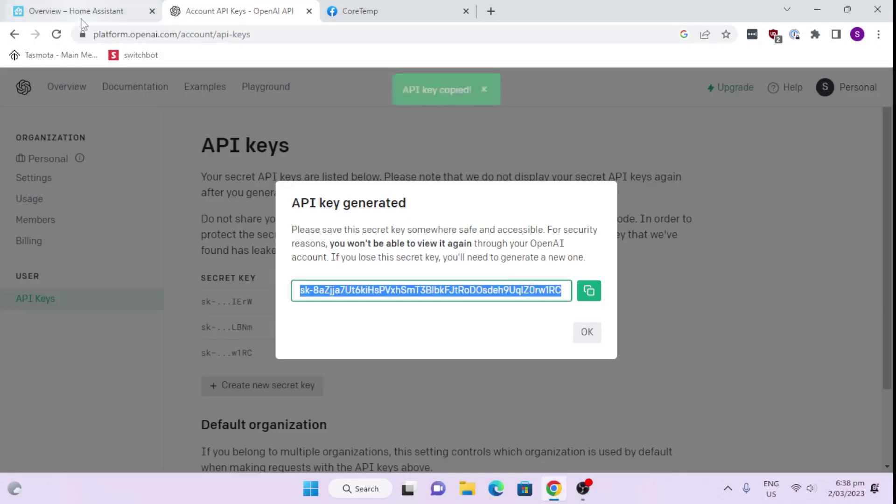
click(14, 34)
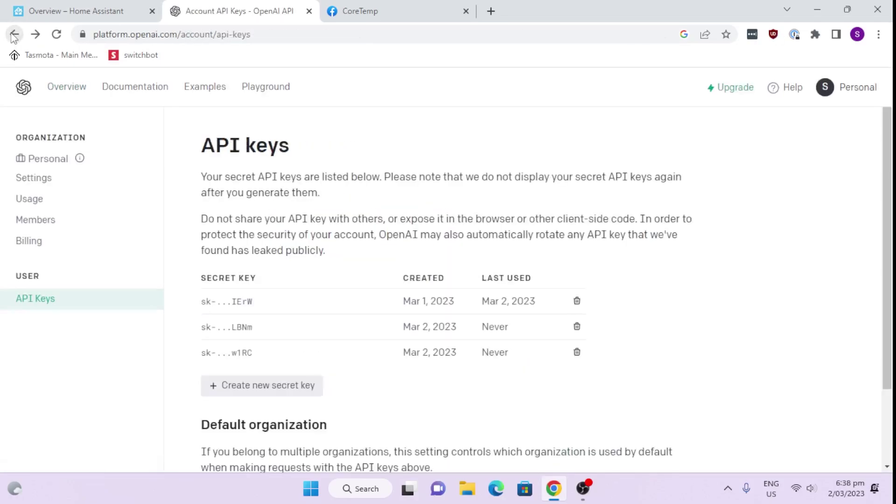
Back on the OpenAI Conversation docs, scroll through the API key steps up to Configuration
click(13, 35)
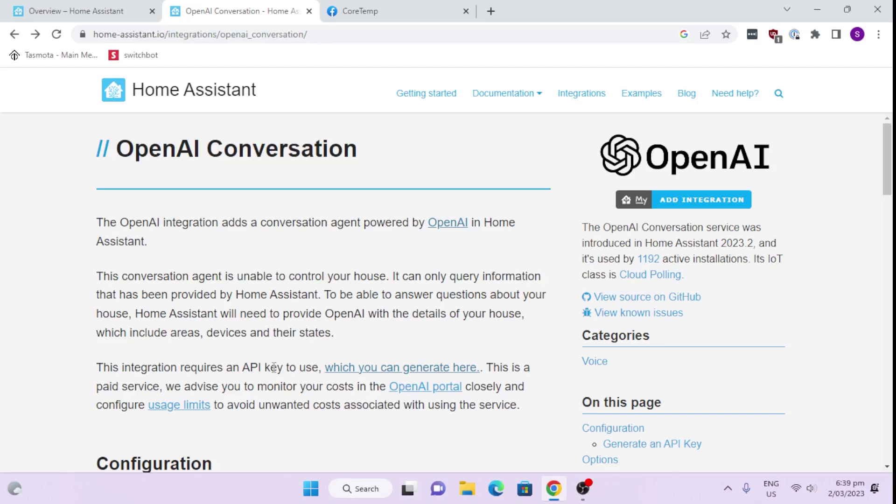
scroll(274, 367, down, 1)
scroll(306, 375, down, 1)
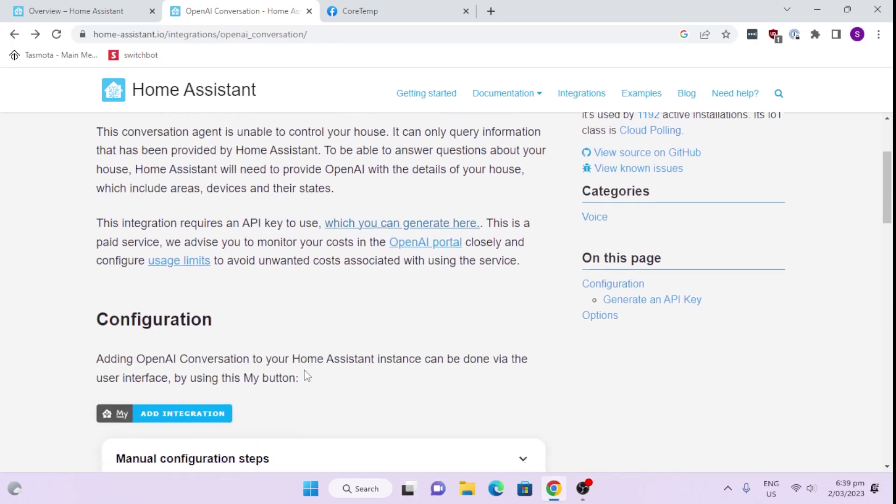
scroll(306, 376, down, 2)
scroll(304, 373, down, 2)
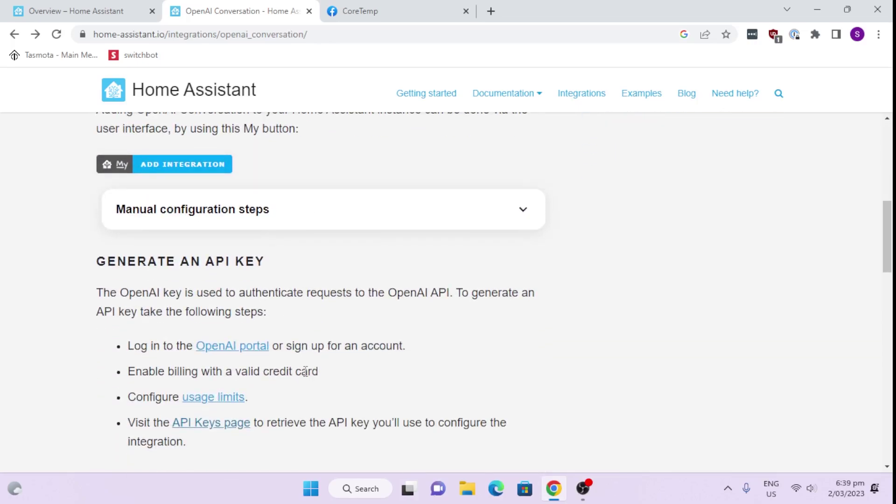
scroll(306, 371, down, 2)
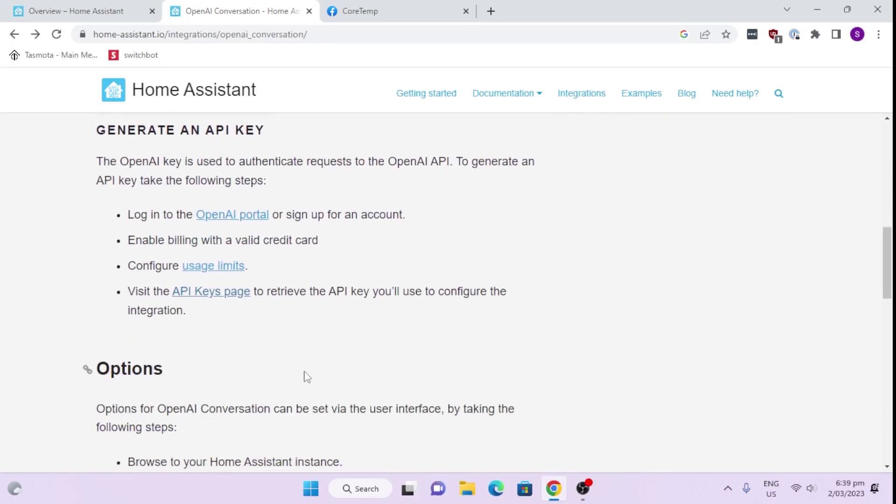
scroll(307, 377, down, 3)
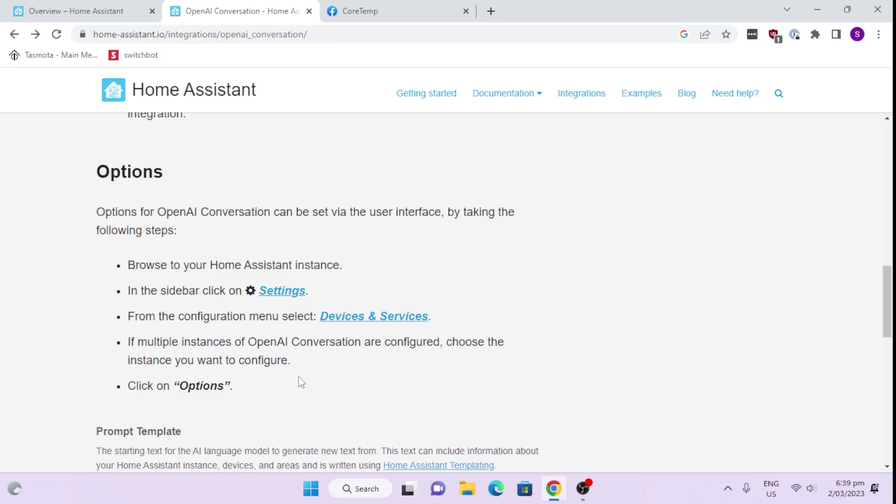
scroll(301, 383, up, 3)
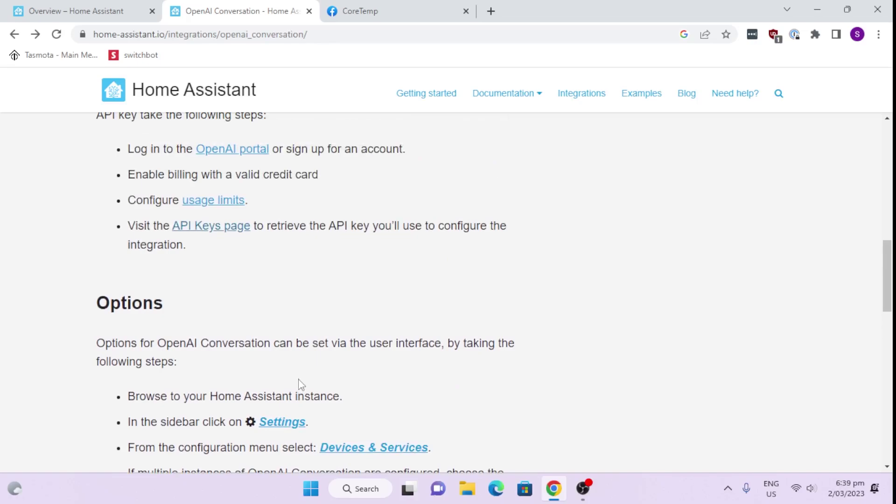
scroll(301, 384, up, 5)
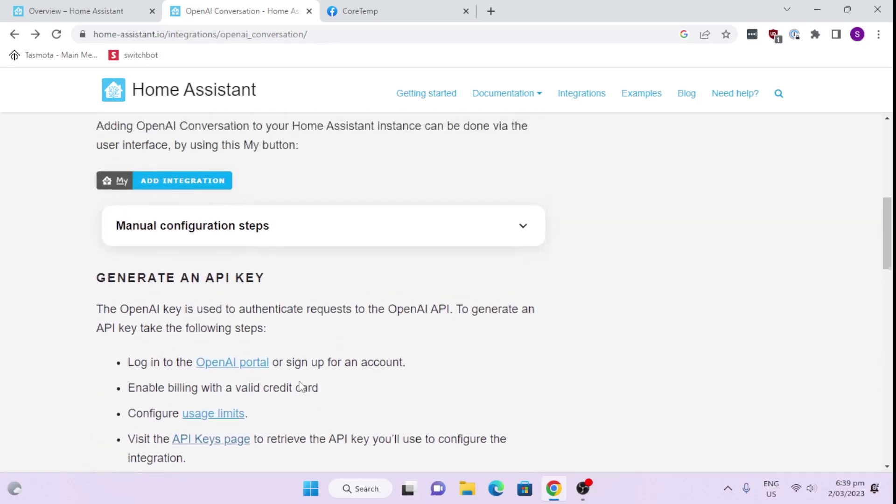
scroll(301, 386, up, 3)
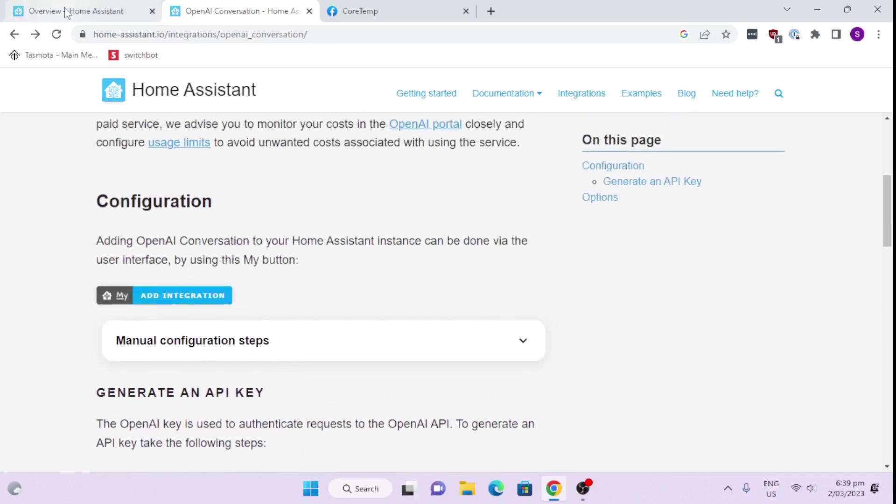
In Home Assistant, close Assist and go to Settings > Devices & Services
click(67, 13)
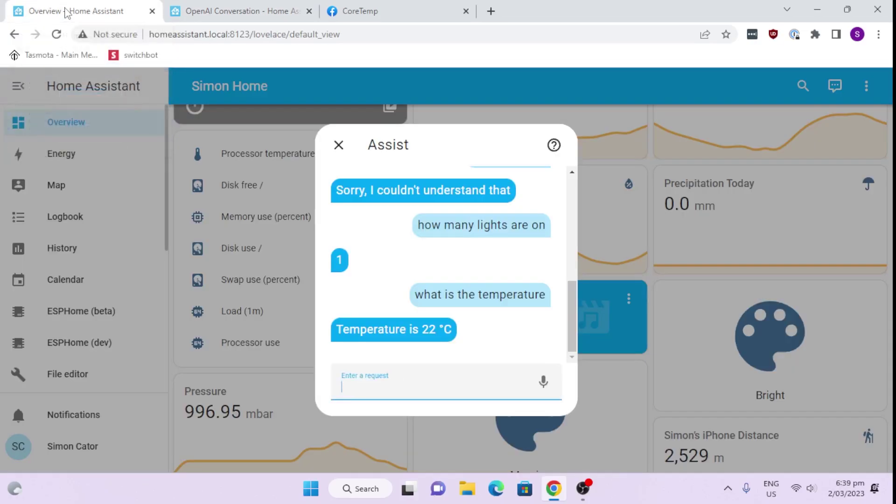
click(343, 152)
scroll(105, 322, down, 5)
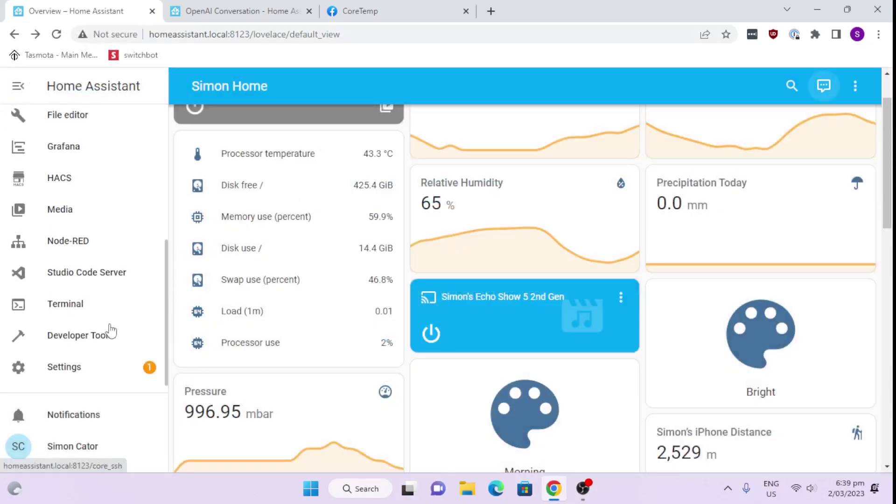
click(102, 374)
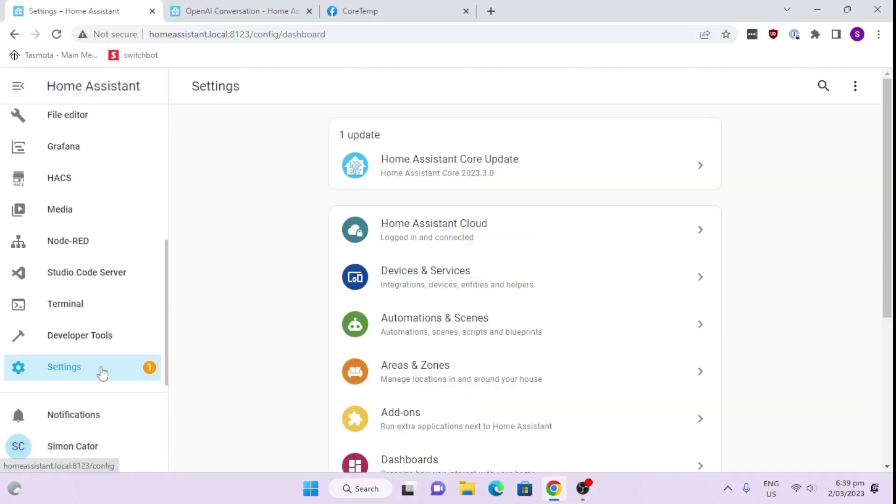
click(438, 279)
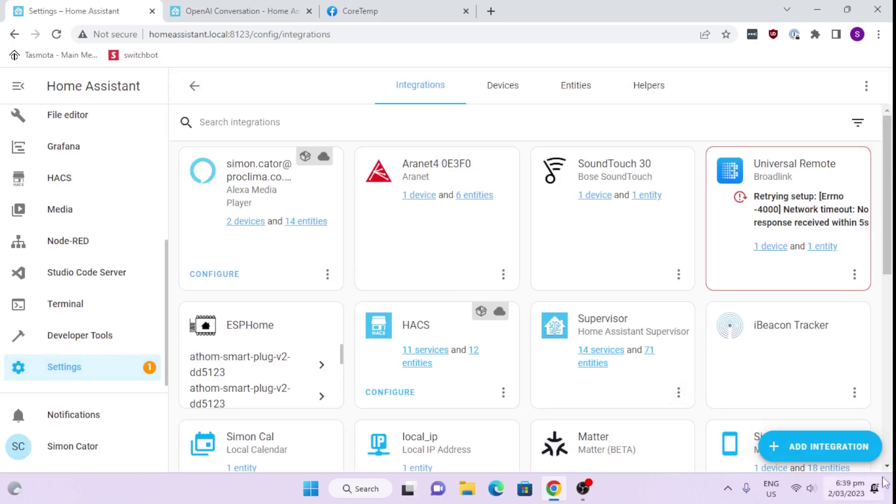
Add the OpenAI Conversation integration using the pasted API key and finish setup
click(844, 447)
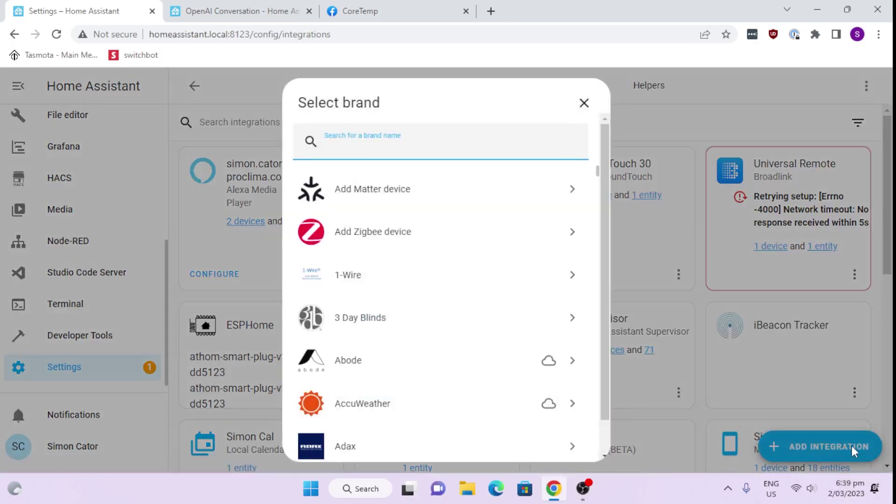
text(op)
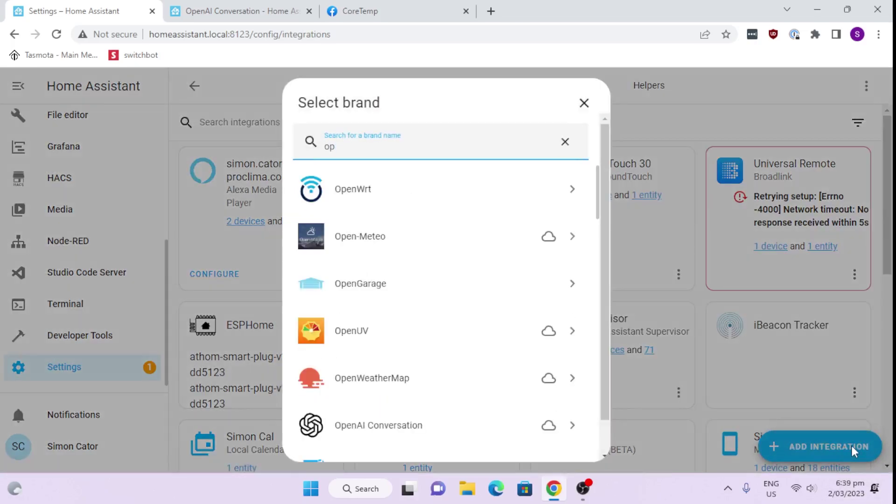
text(en ai)
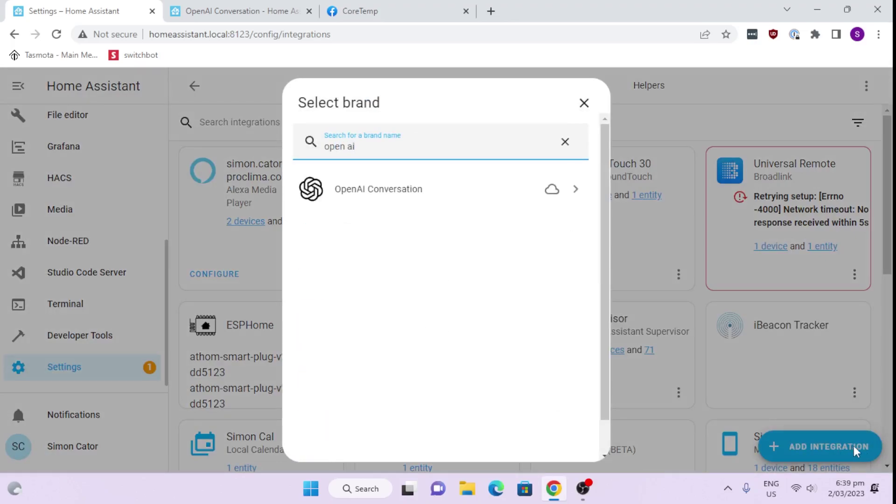
click(412, 200)
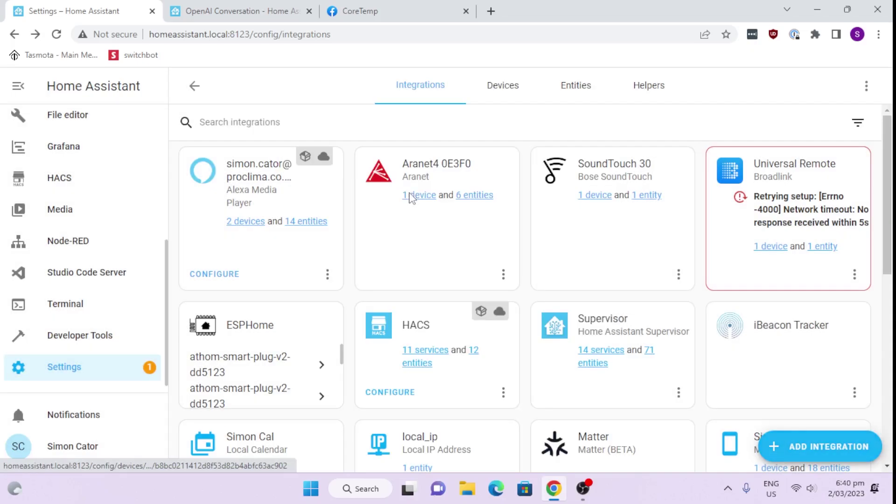
right_click(424, 275)
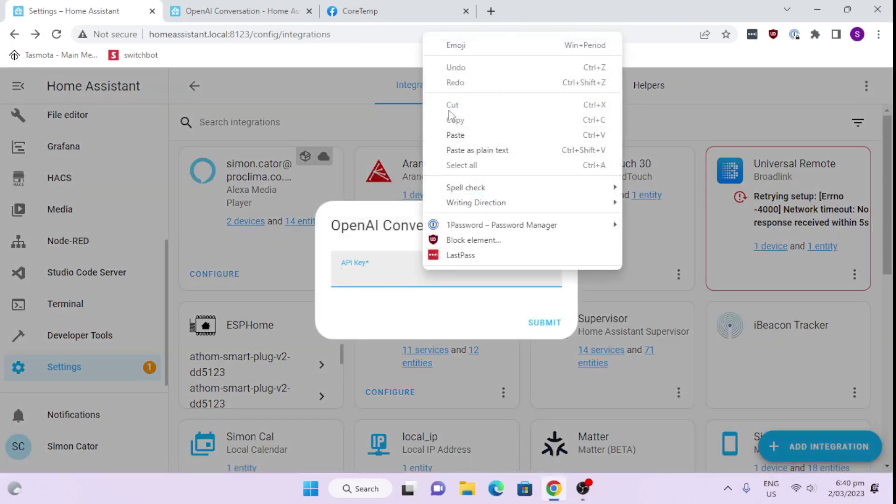
click(460, 135)
click(549, 329)
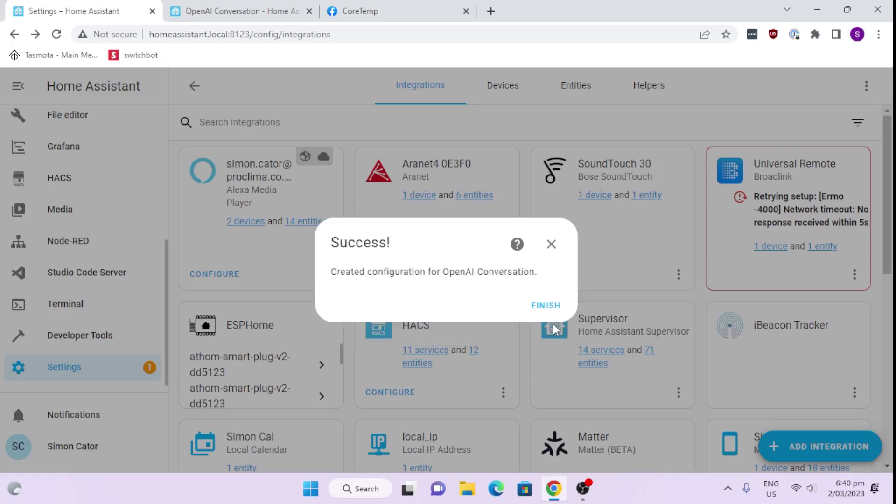
click(545, 304)
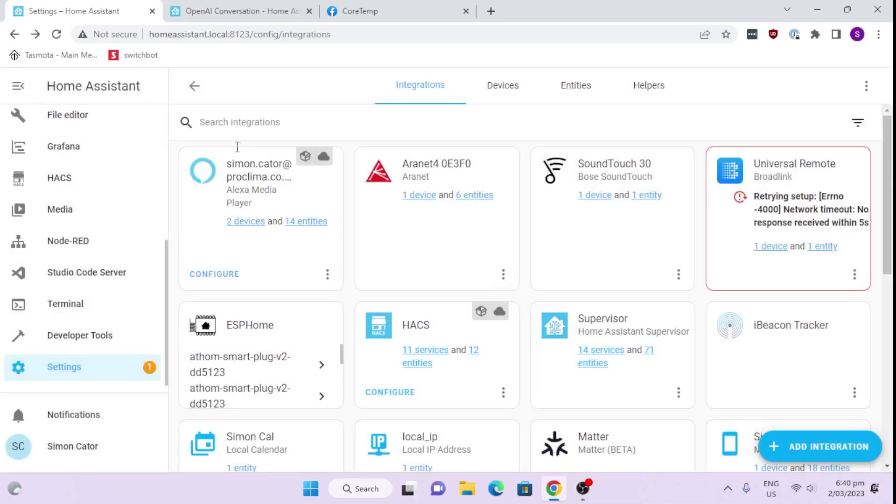
scroll(80, 168, up, 5)
Go to Overview and open Assist, now showing Powered by OpenAI
click(68, 125)
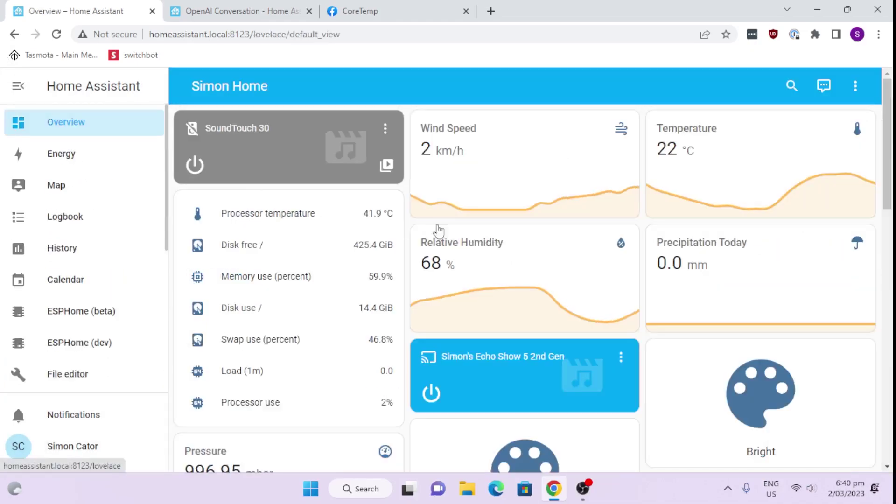
click(834, 86)
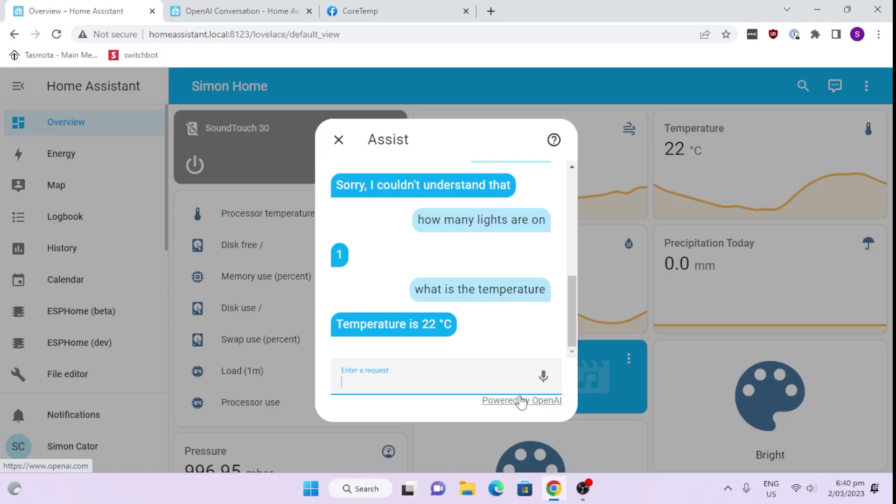
Ask Assist 'what is the name of my home assistant' and 'what is the temperature'
text(what is the name of)
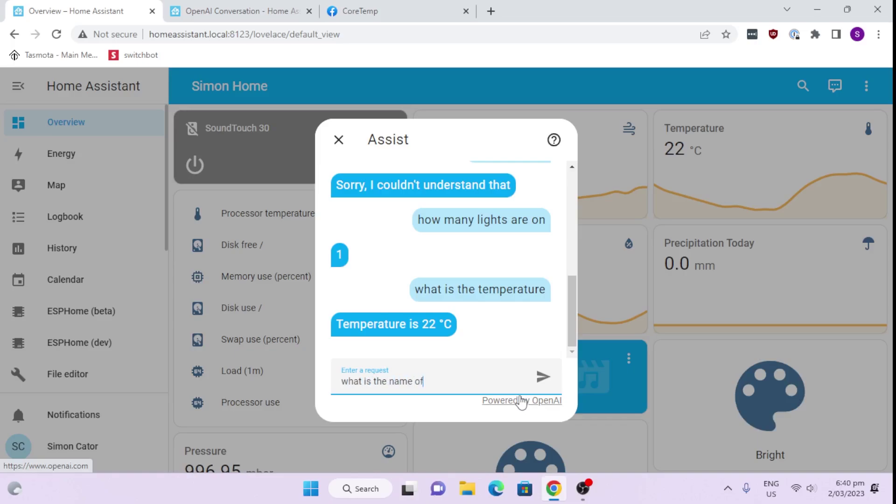
text( my home assistant)
key(Return)
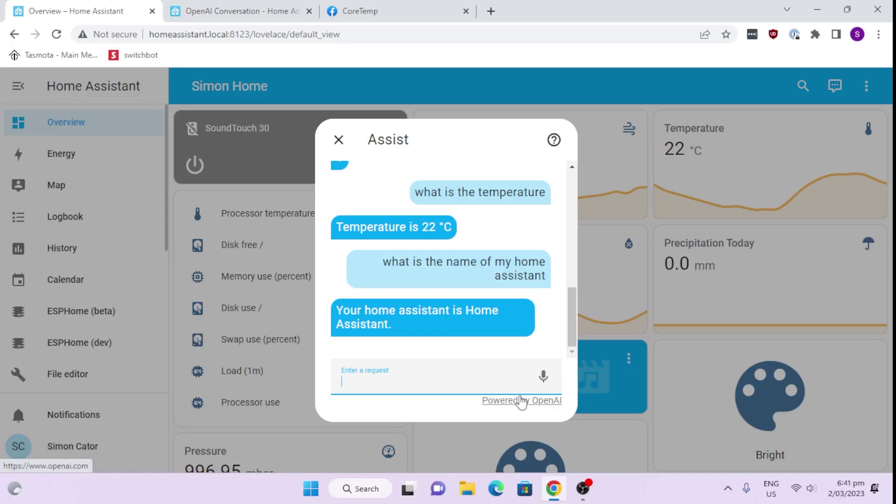
text(what is the tempera)
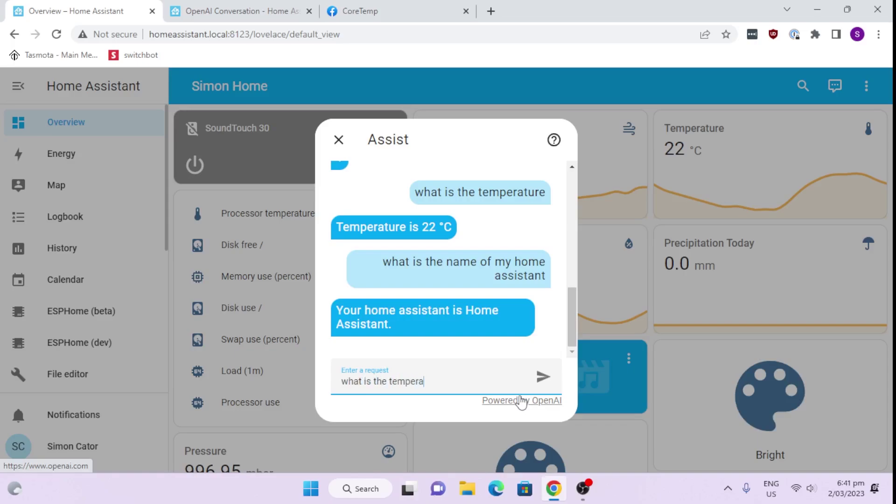
text(ture)
key(Return)
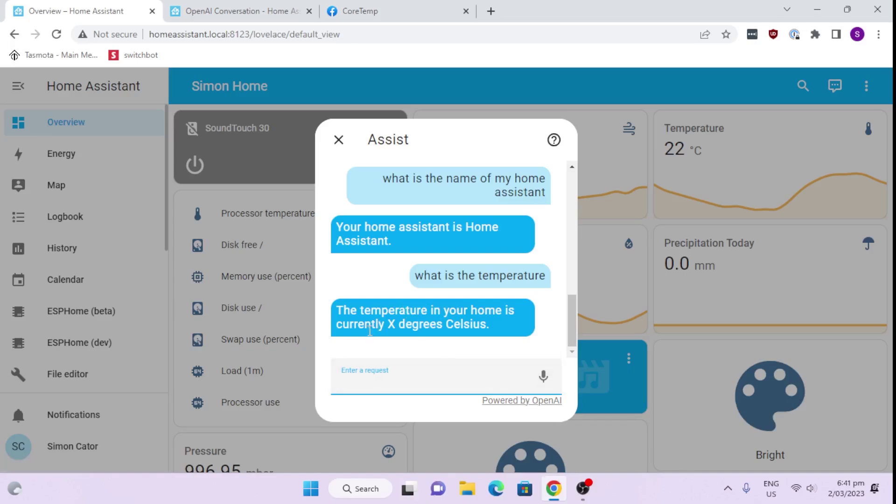
Highlight the X placeholder in the temperature reply, then ask 'where is my home assistant'
scroll(425, 301, up, 3)
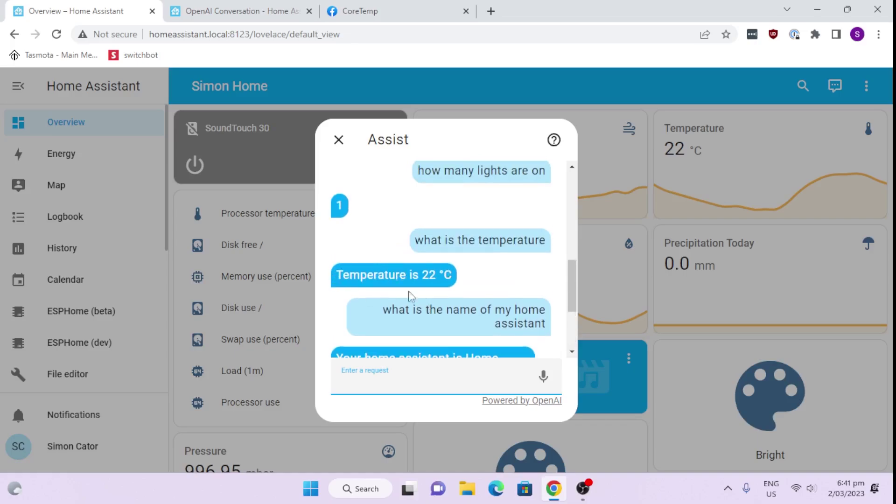
scroll(438, 343, down, 3)
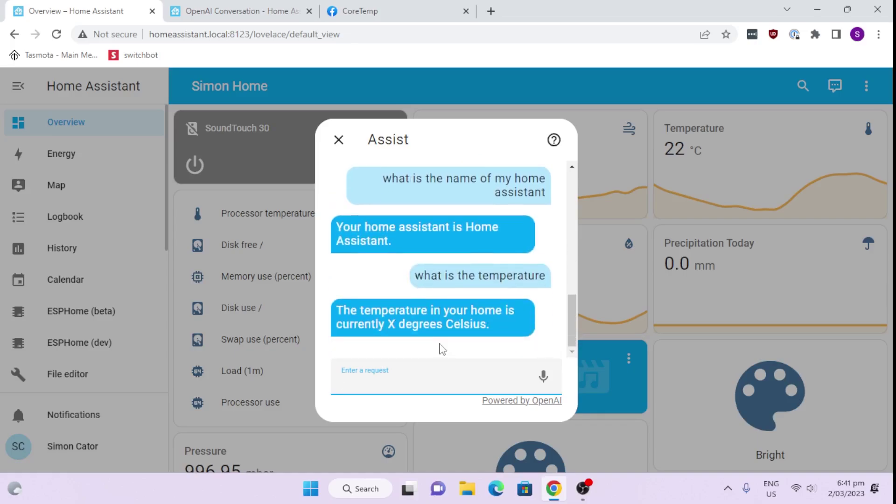
drag(388, 325, 400, 326)
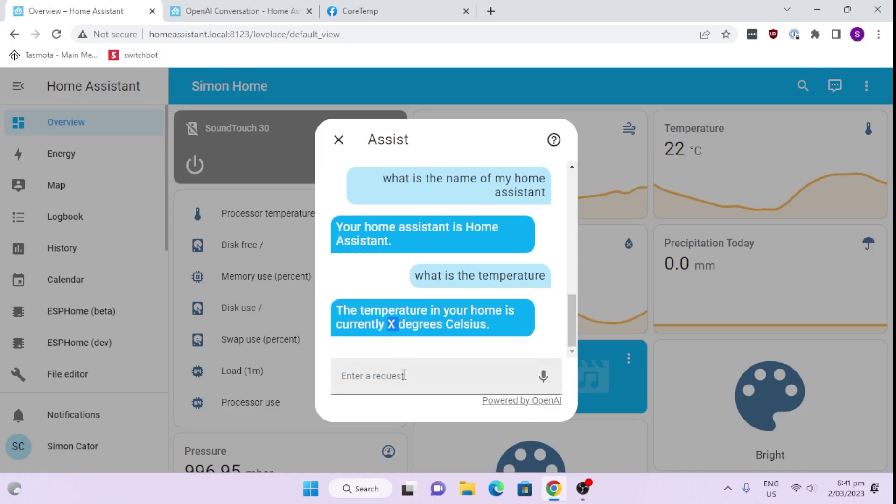
click(407, 390)
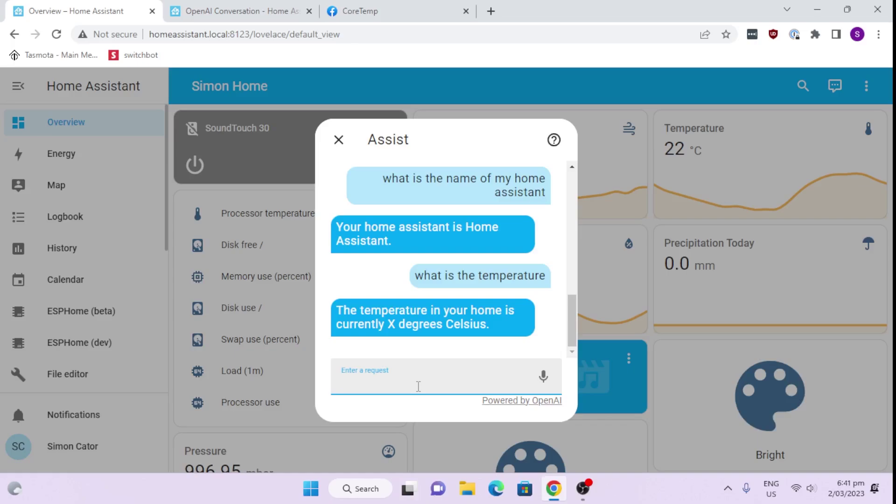
text(where is my home assis)
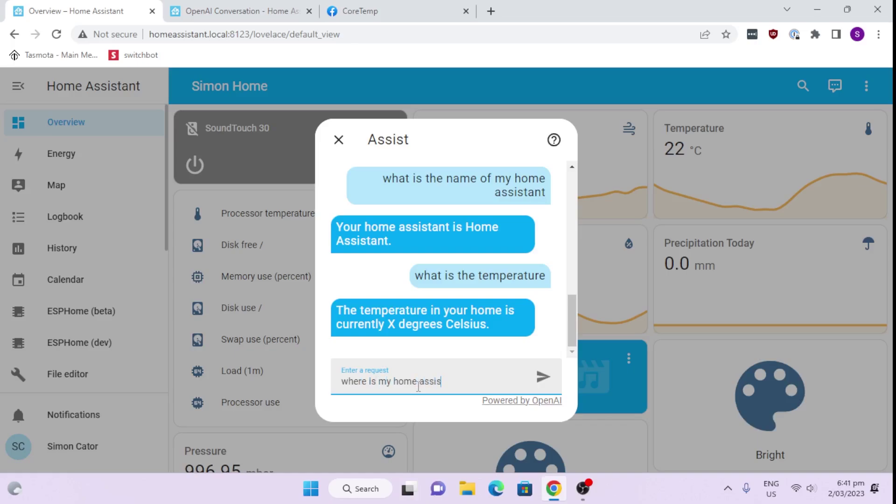
text(tant)
key(Return)
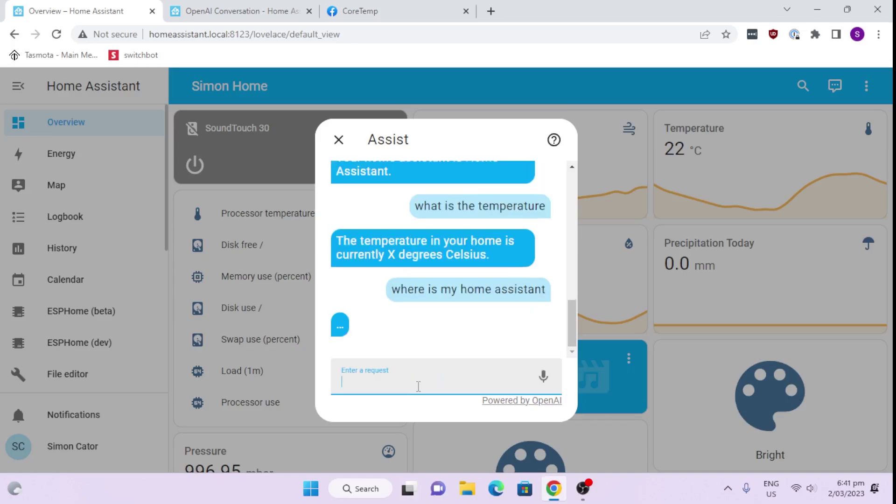